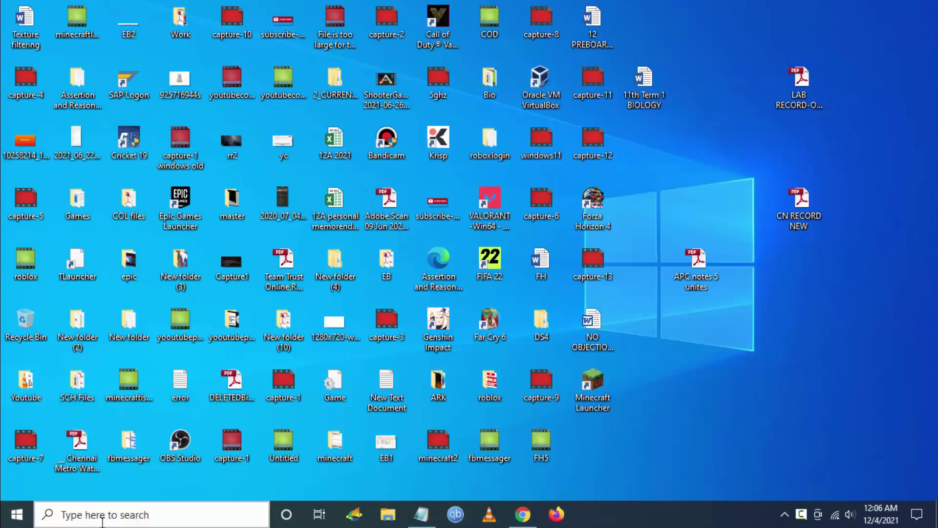
Step: Search Settings for 'update' and check for Windows updates
click(102, 515)
text(update)
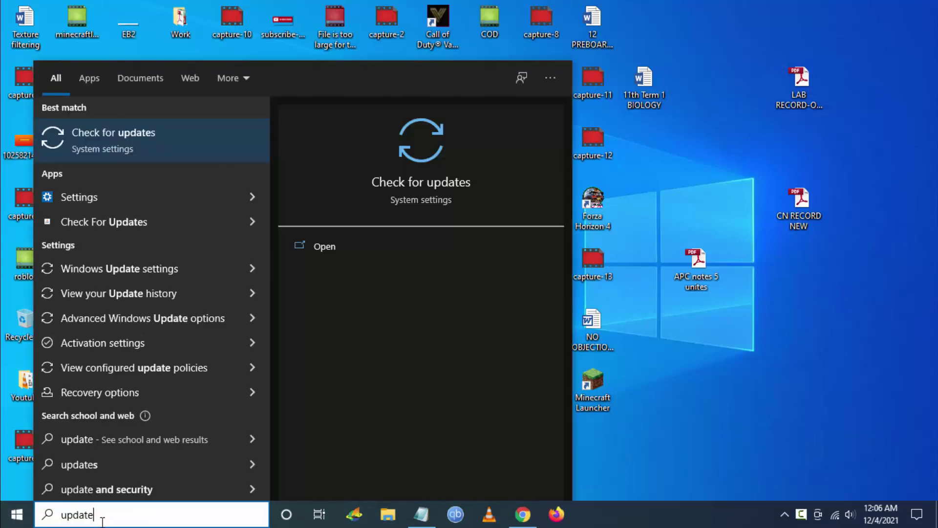
click(124, 142)
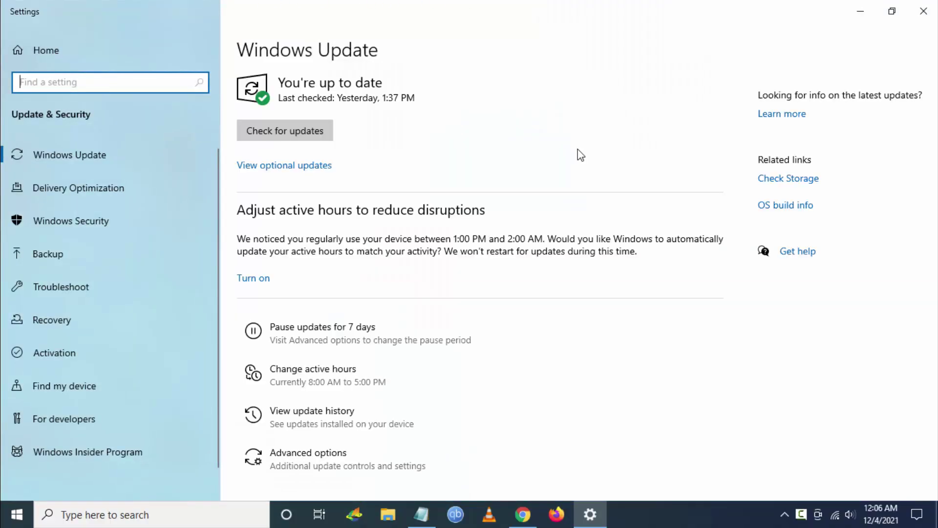
click(284, 131)
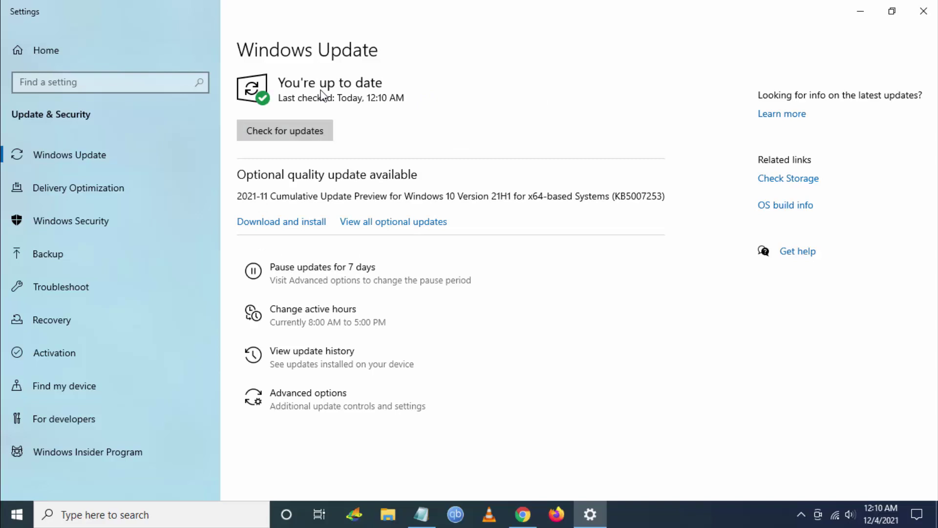
Step: Close Settings, then briefly launch and close Minecraft Launcher from the desktop
click(923, 12)
double_click(594, 389)
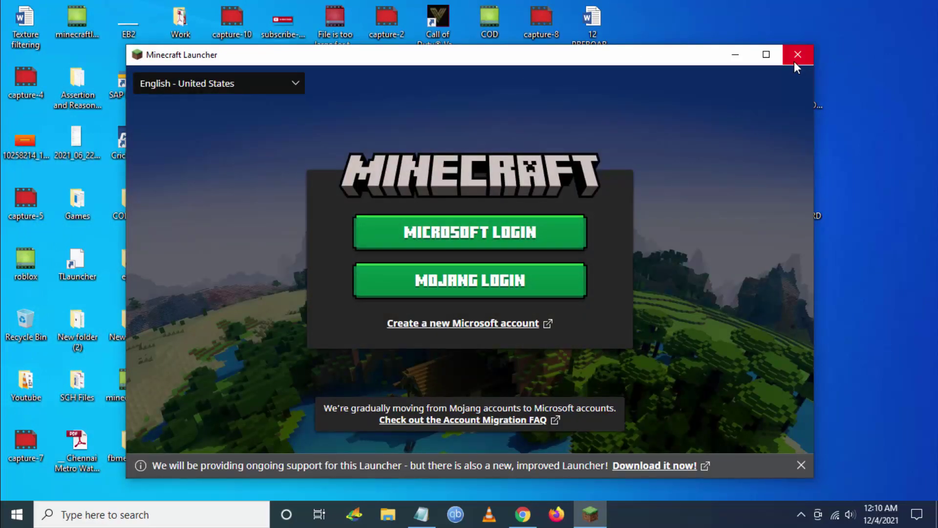
click(798, 55)
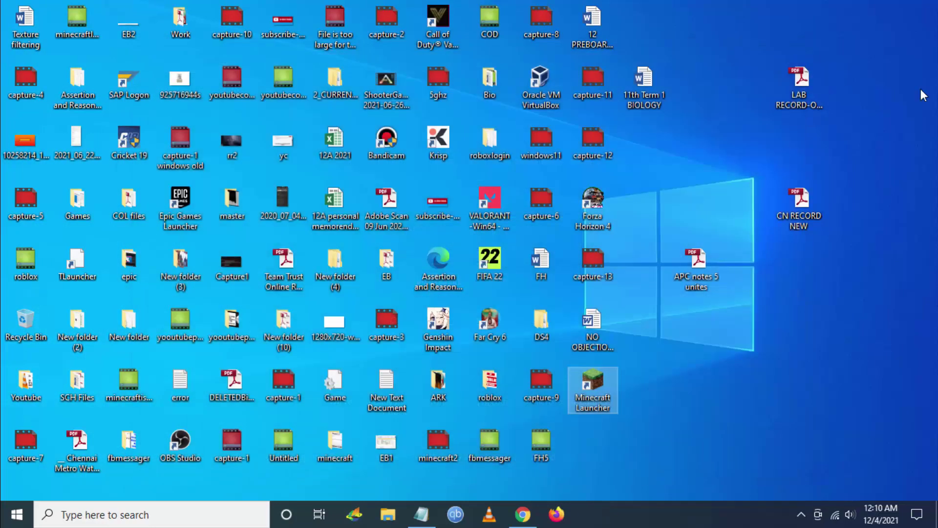
Step: Uninstall Minecraft Launcher via Add or remove programs, filtered for 'mine', then close Settings
click(58, 515)
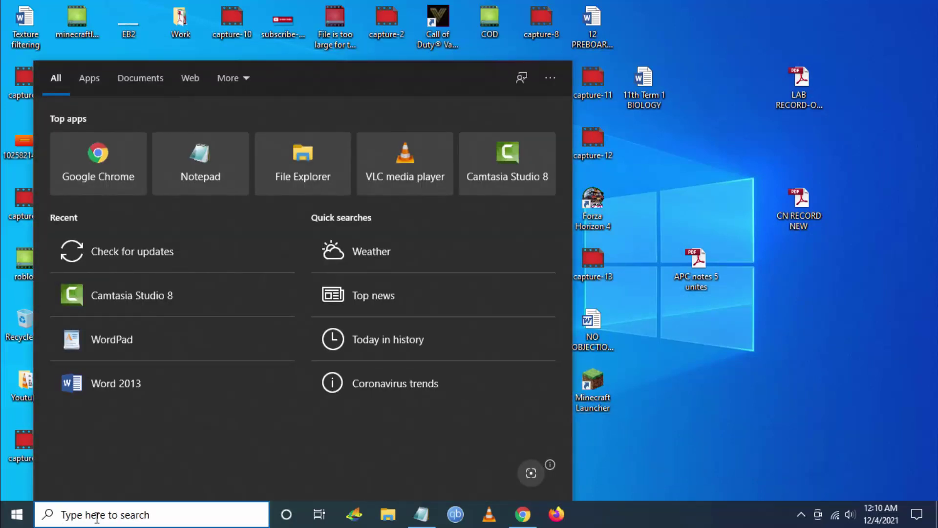
text(uni)
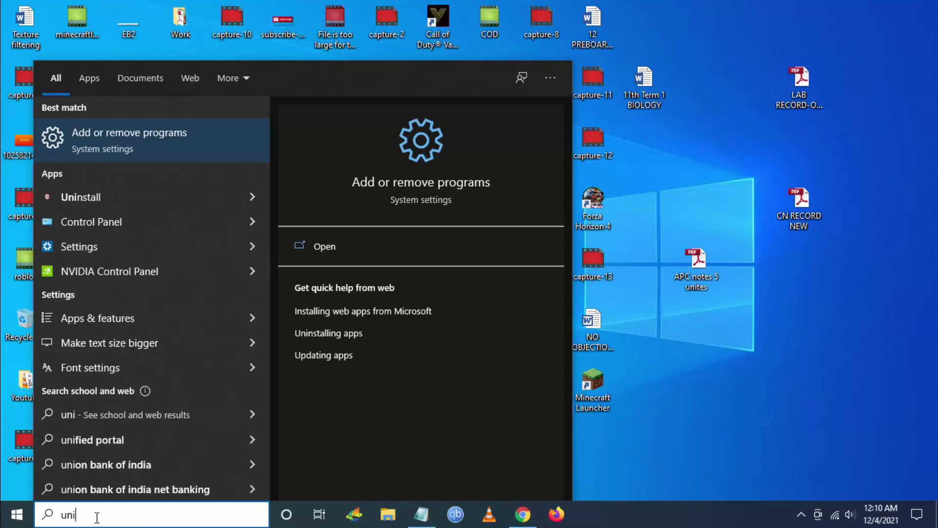
click(131, 144)
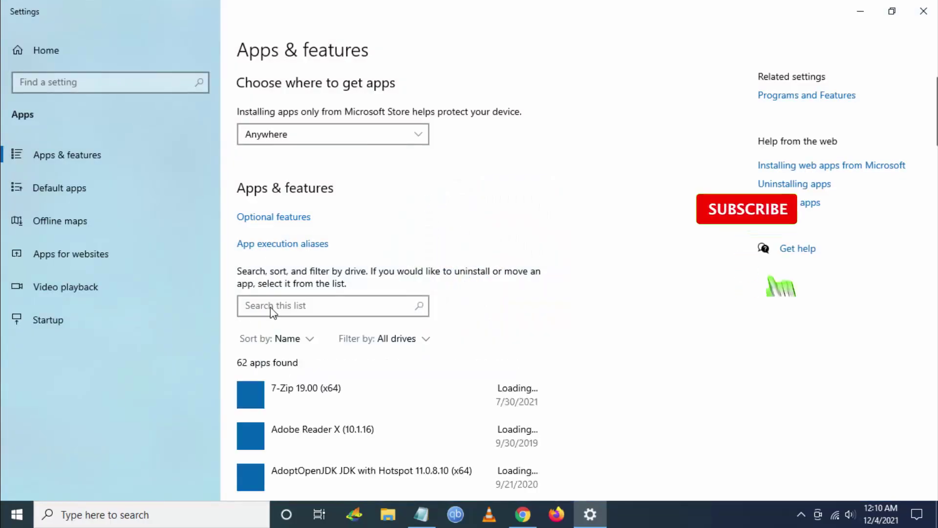
click(272, 307)
text(m)
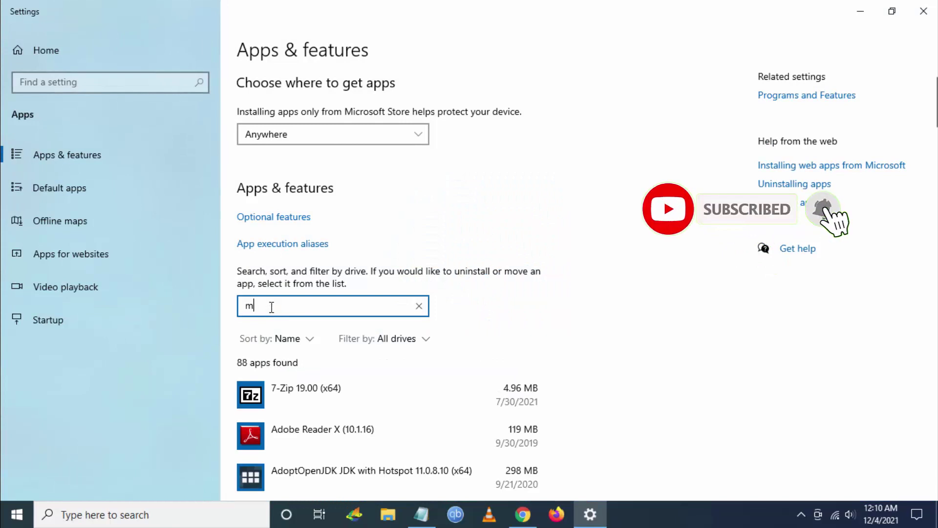
text(ine)
click(357, 396)
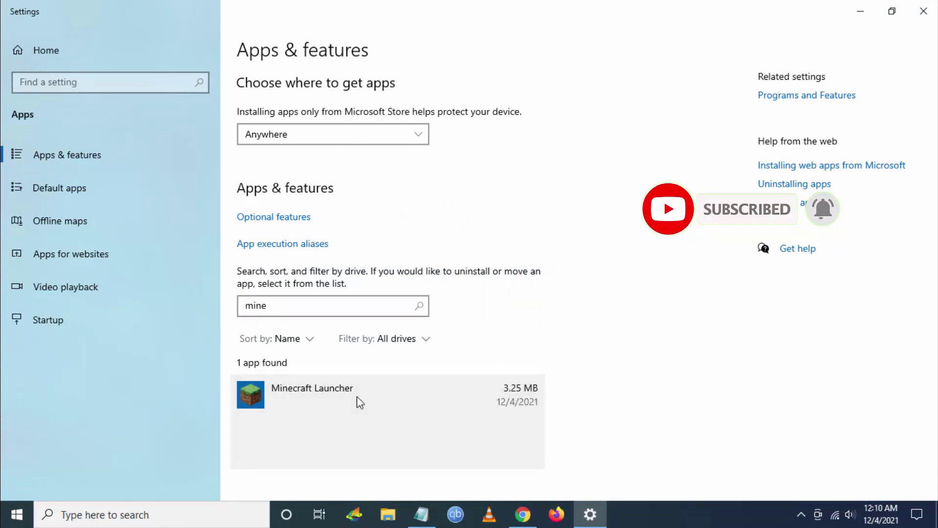
click(506, 452)
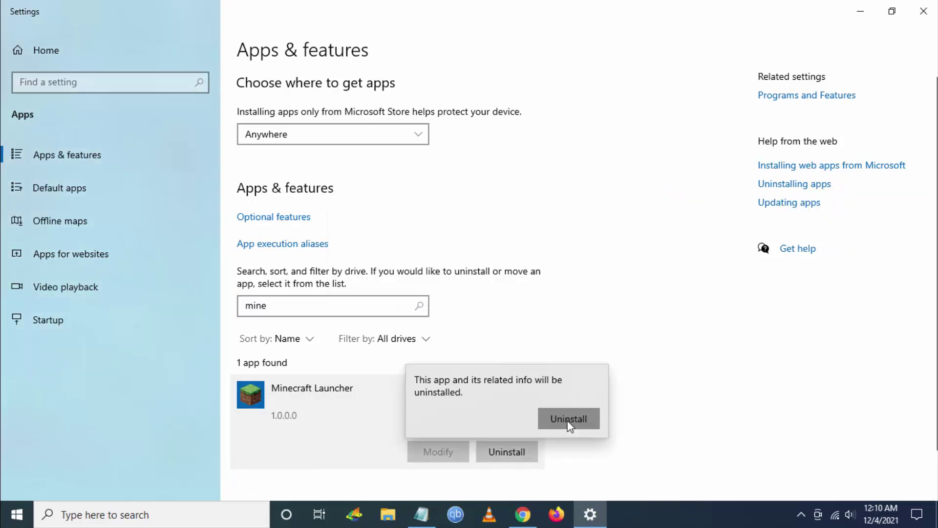
click(569, 420)
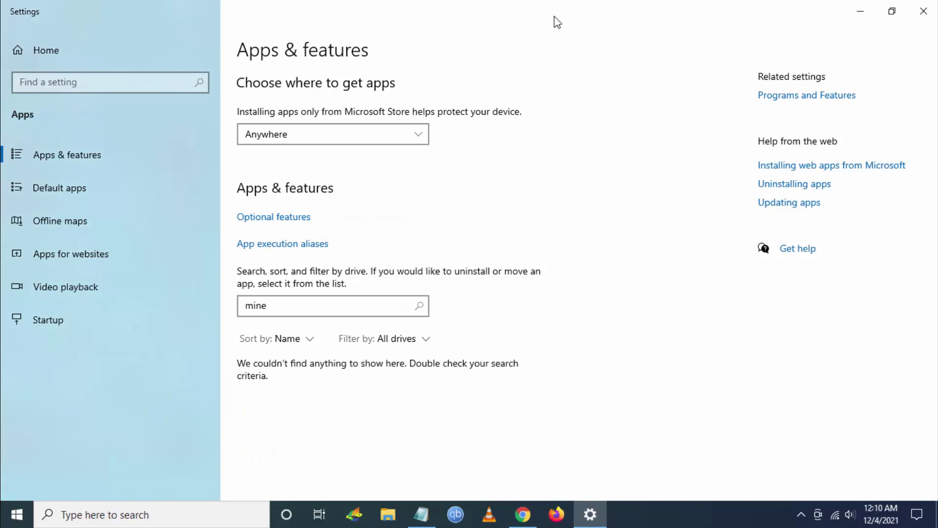
click(922, 13)
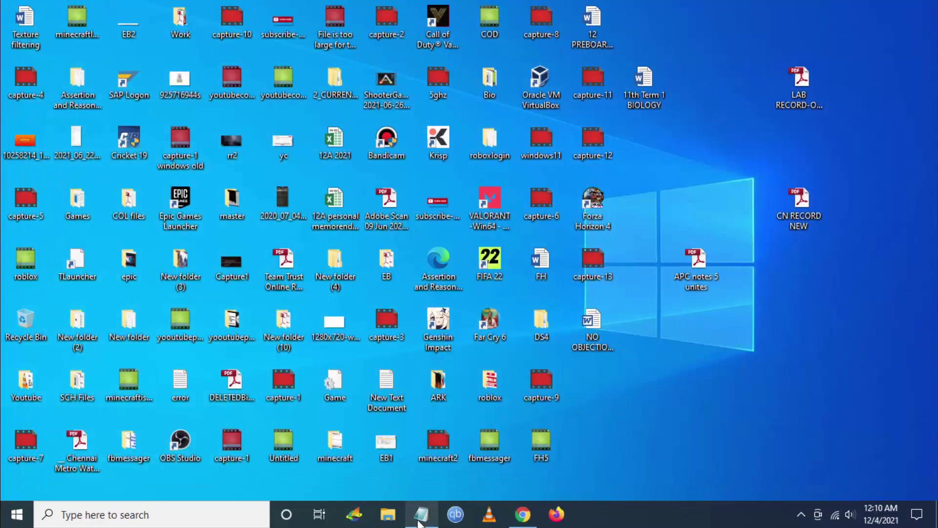
Step: Load the minecraft.net download page from the Notepad URL and download the Windows 7/8 installer
click(422, 514)
mouse_move(364, 99)
mouse_down()
mouse_move(141, 101)
mouse_move(379, 98)
mouse_up()
click(117, 99)
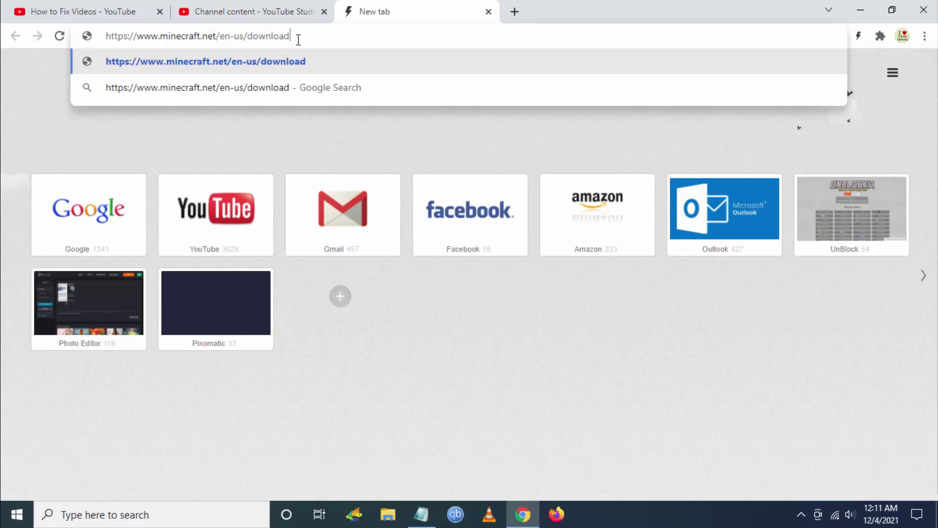
key(Return)
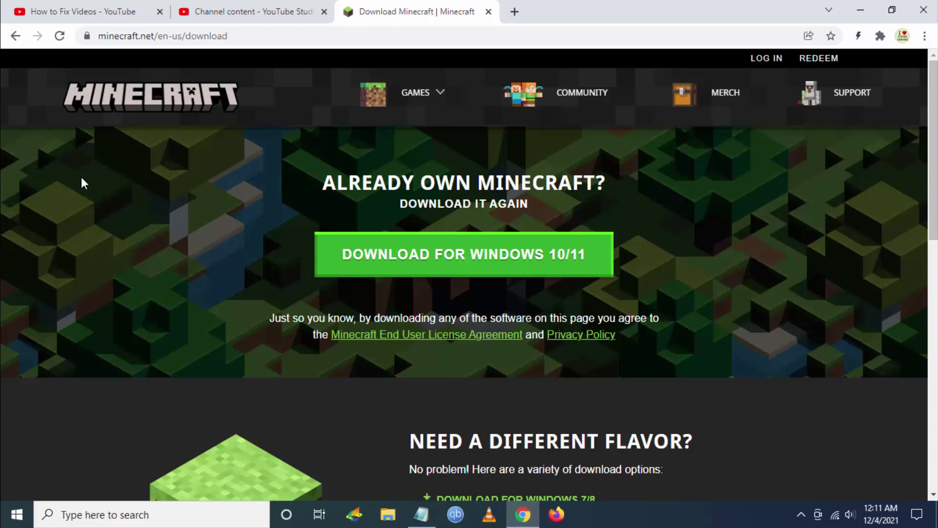
scroll(100, 184, down, 3)
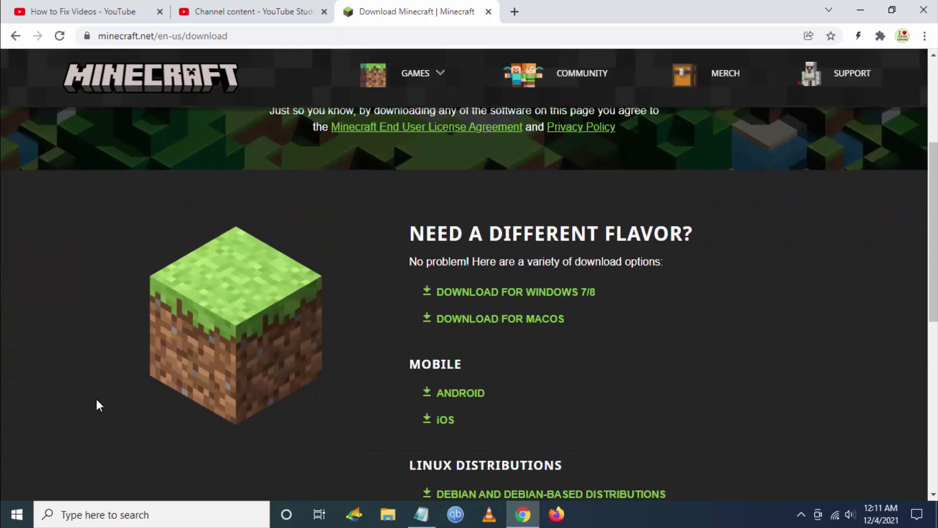
scroll(136, 400, down, 1)
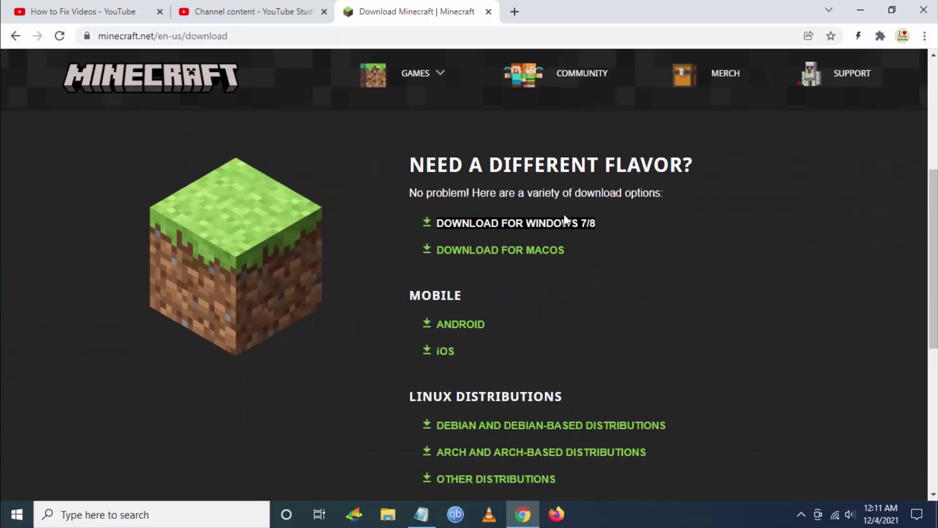
click(564, 225)
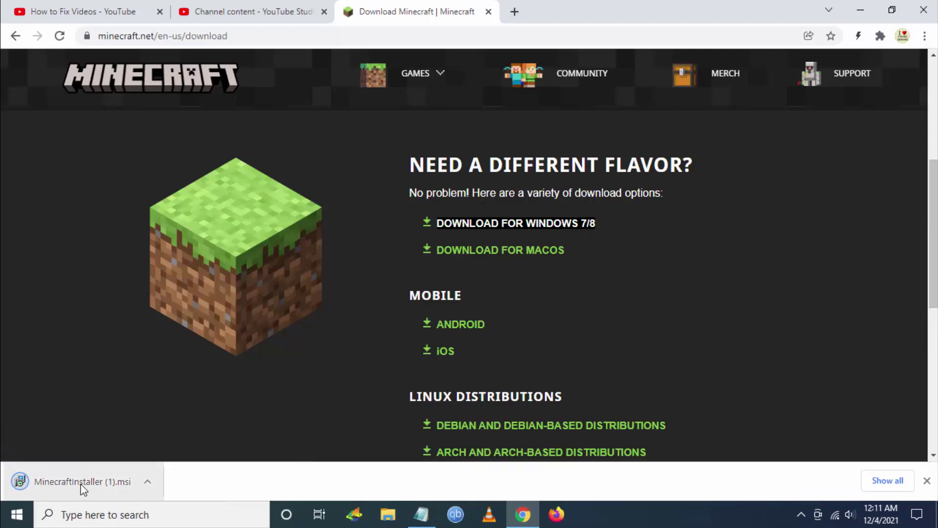
Step: Run the downloaded .msi, install to the default folder, and start the launcher on finish
click(80, 484)
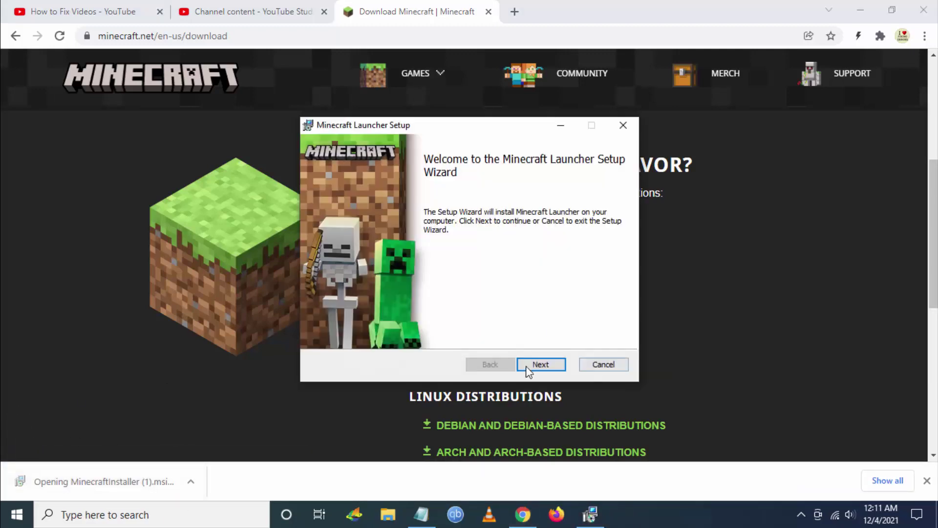
click(540, 363)
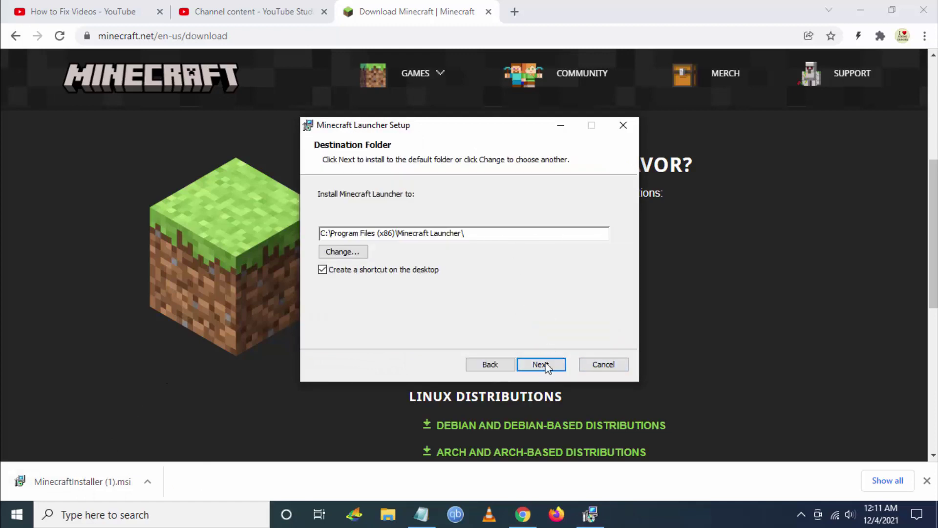
click(542, 366)
click(542, 367)
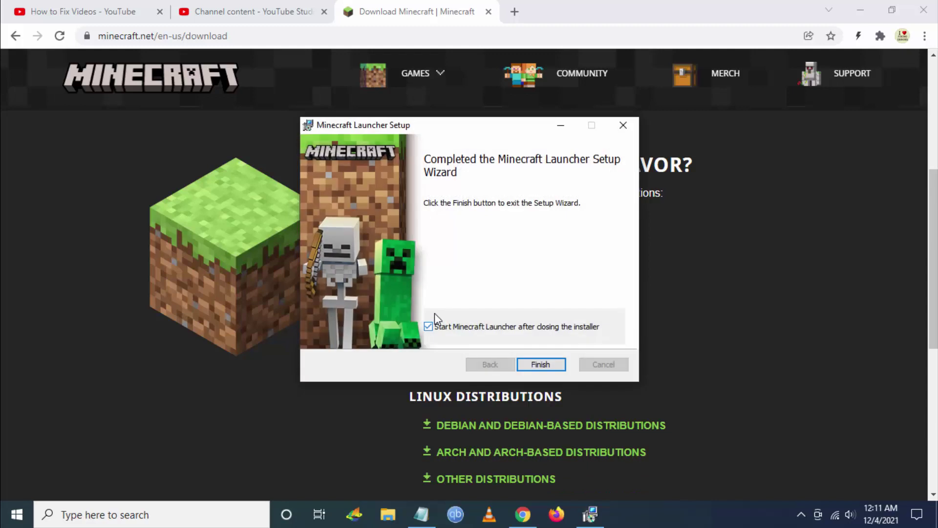
click(541, 364)
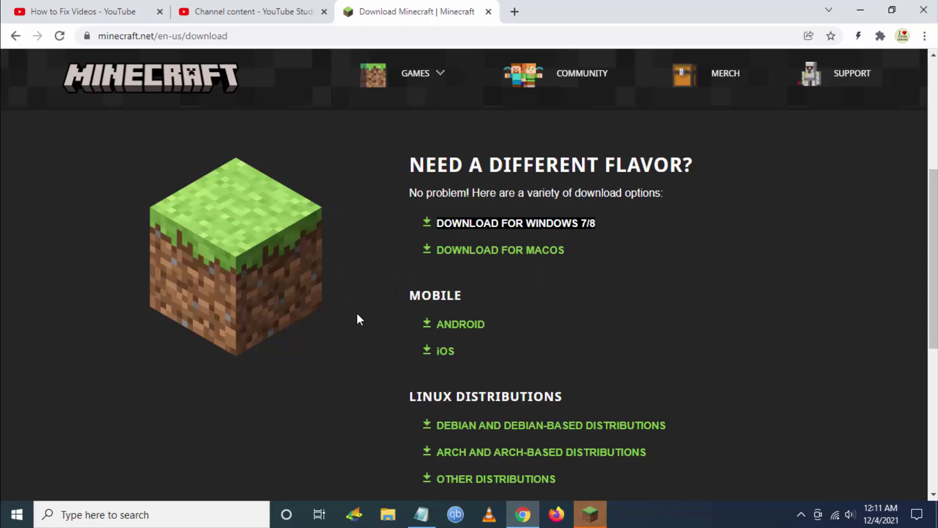
Step: Bring the reinstalled Minecraft Launcher window to the front from the taskbar
click(590, 513)
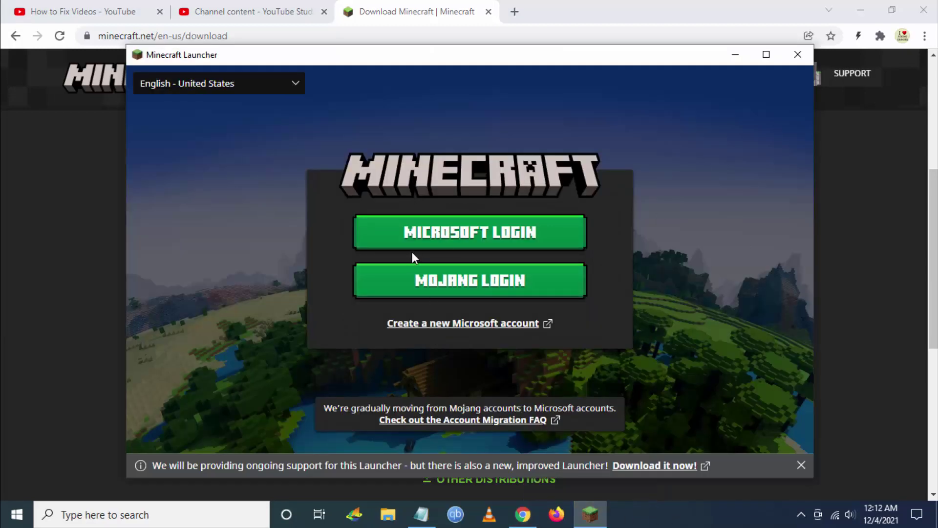